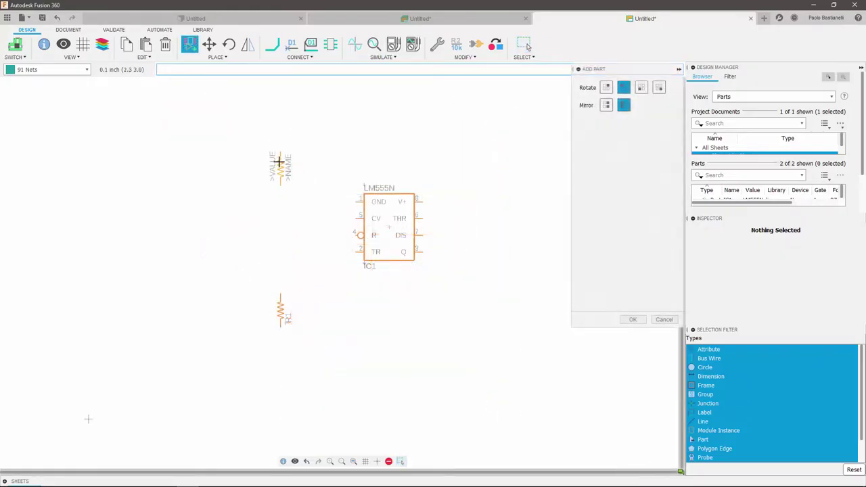
Place a resistor, wire the timer's TR pin to the R2/C2 junction, and set R3 to 220K.
left_click(280, 153)
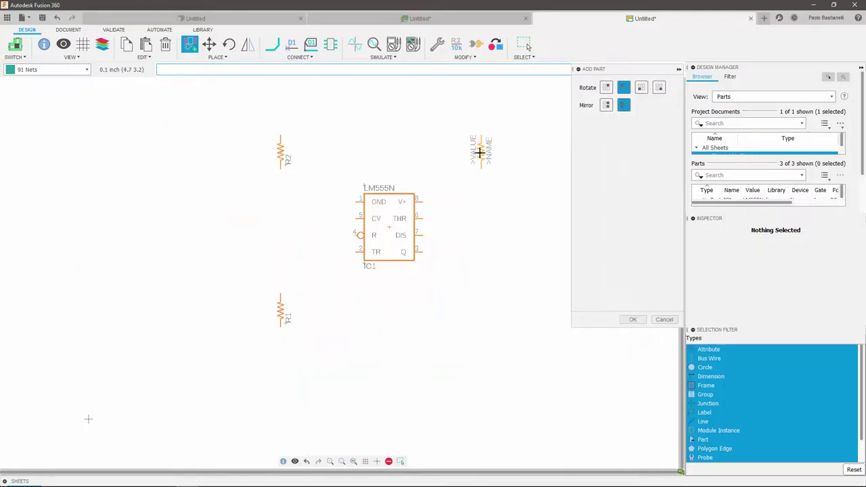
left_click(363, 304)
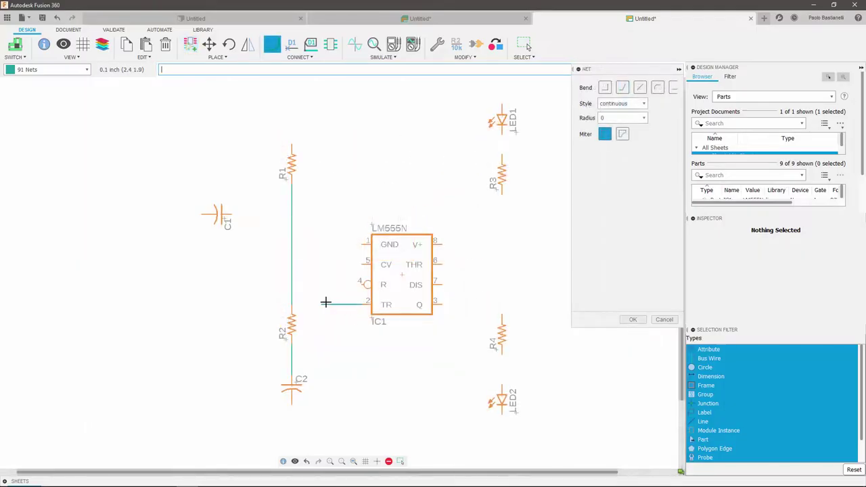
left_click(292, 353)
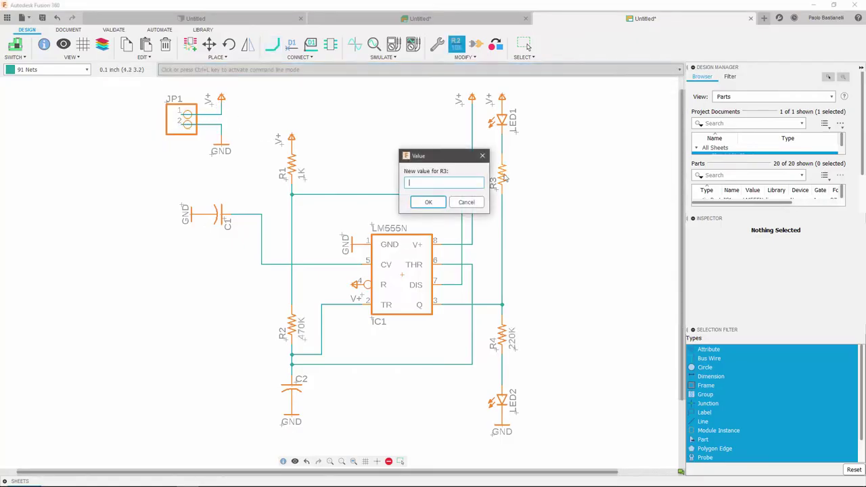
type("220K")
key("Return")
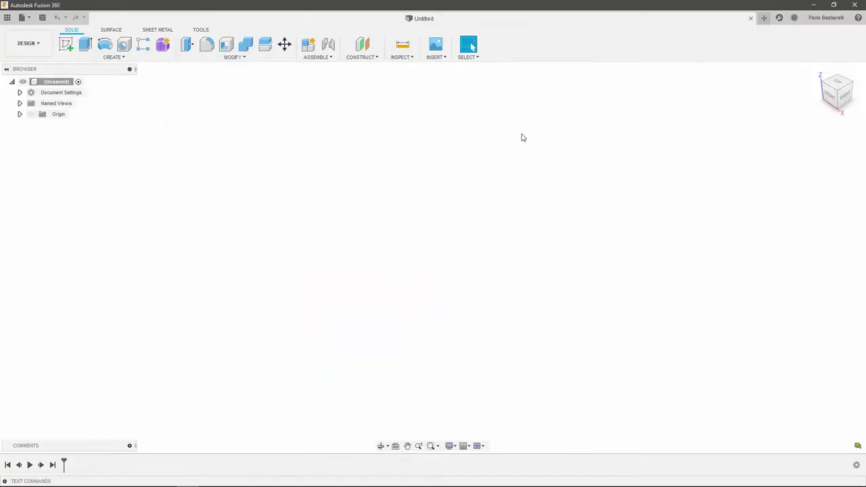
Create a new electronics design and add a blank schematic to it.
left_click(27, 20)
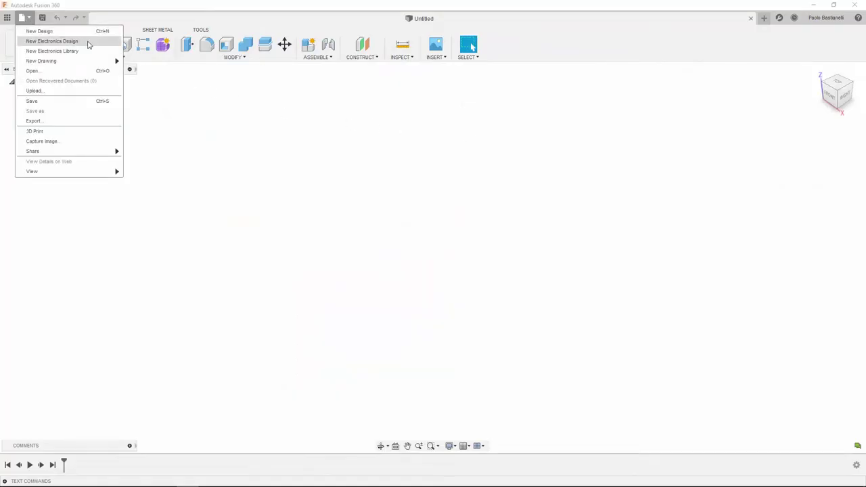
left_click(88, 44)
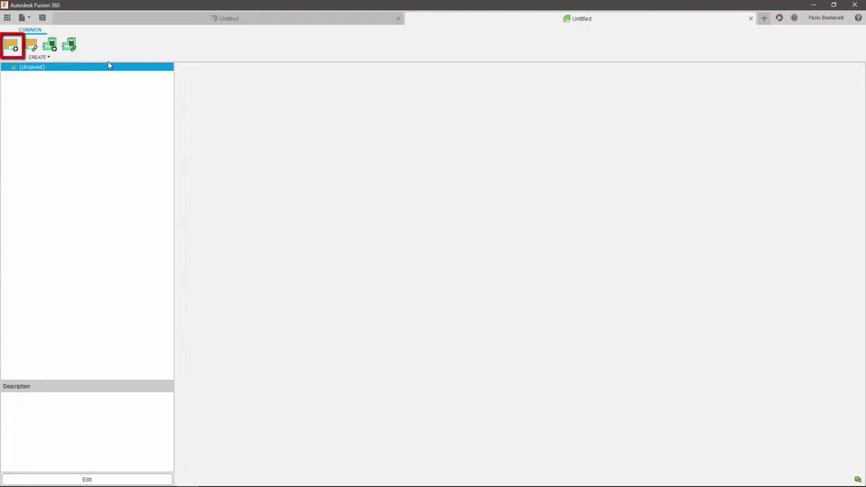
left_click(12, 44)
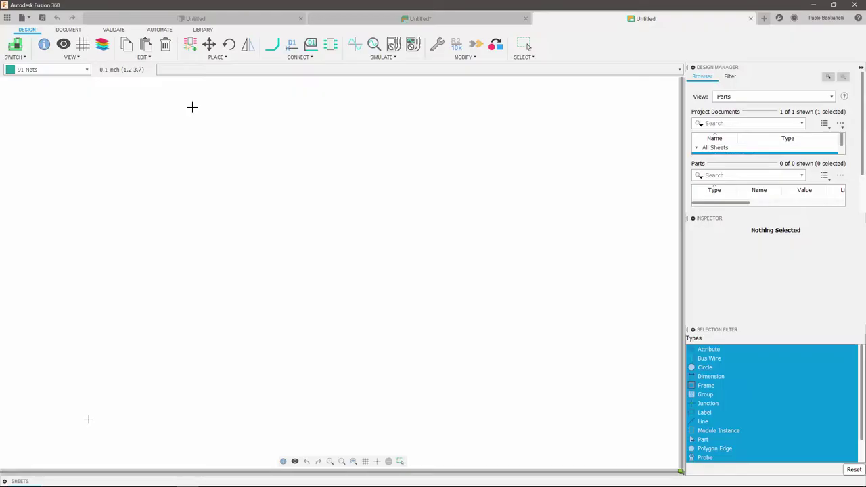
Search the parts library for *555* and select the LM555N timer variant.
left_click(190, 47)
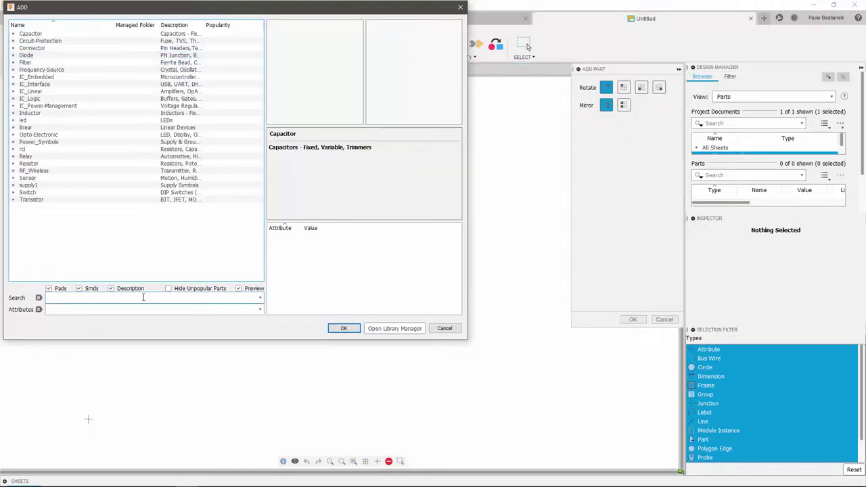
type("*555*")
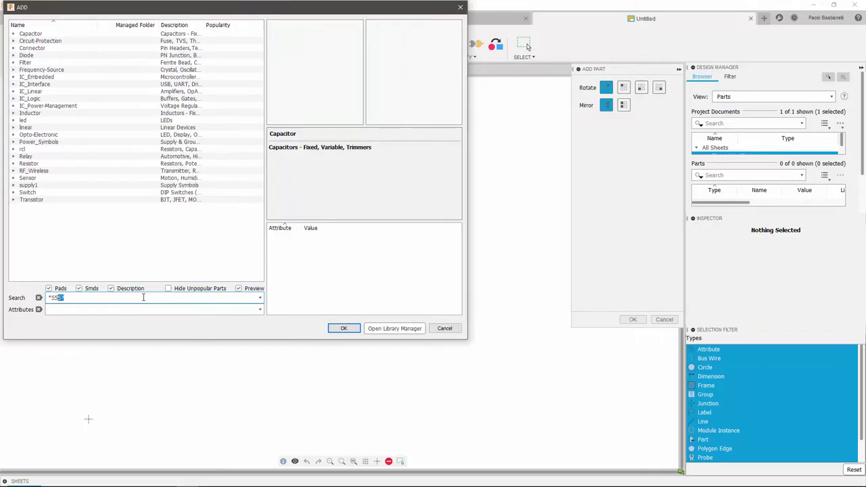
type("?")
key("Return")
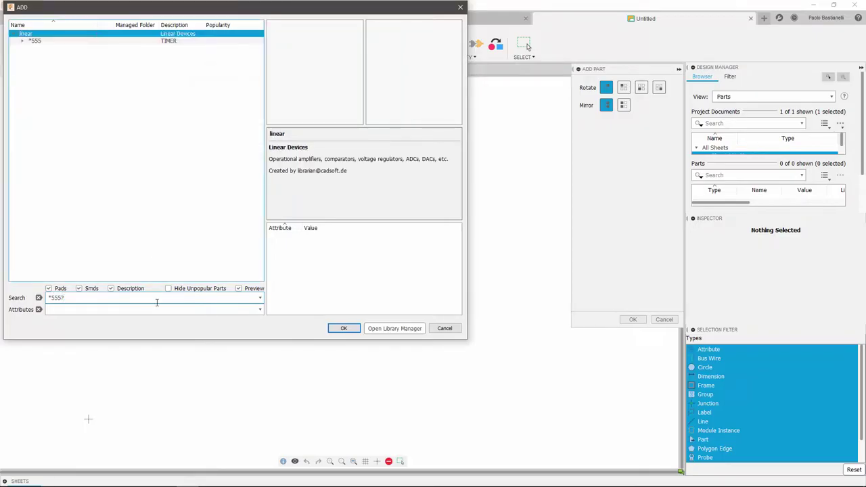
left_click(30, 41)
left_click(22, 41)
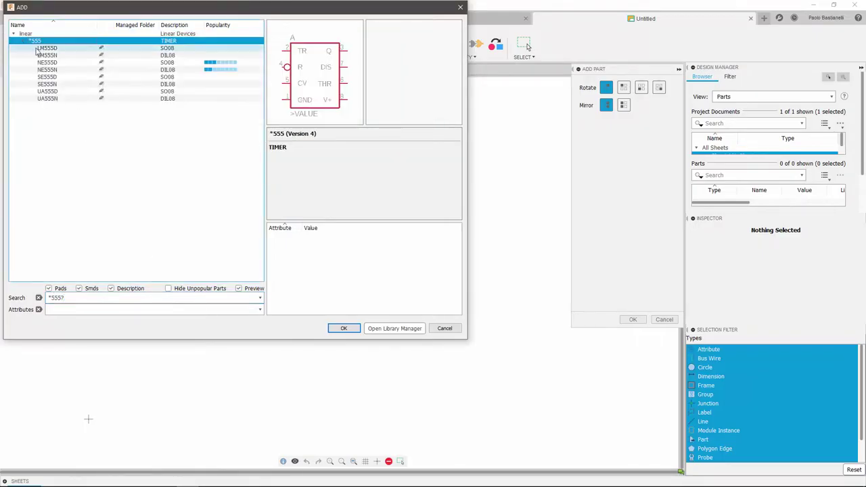
left_click(46, 54)
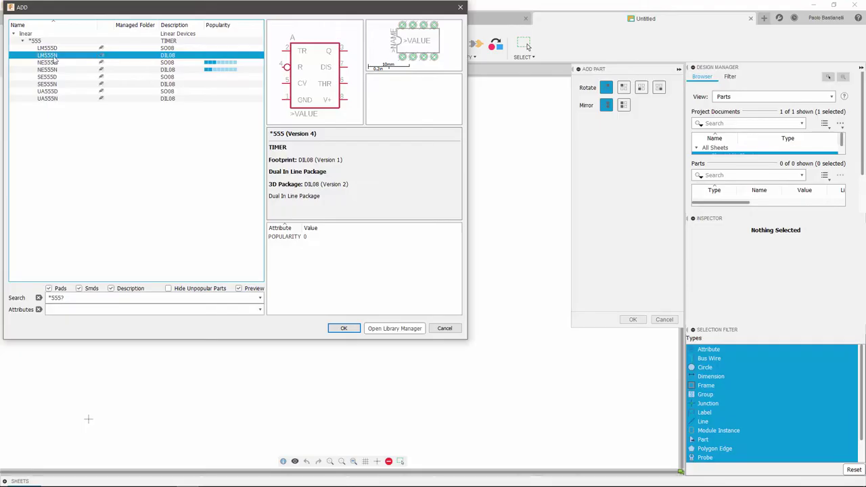
left_click(343, 329)
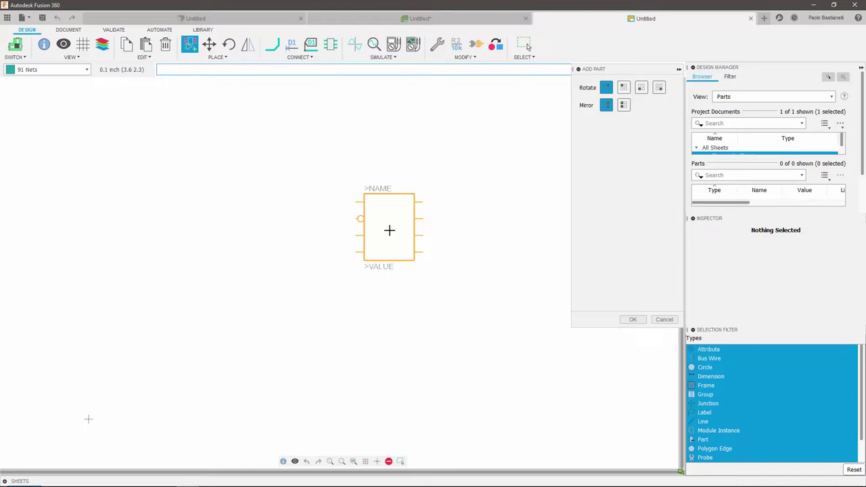
Rotate the timer 180°, mirror it, and drop it near the sheet centre.
right_click(389, 230)
right_click(388, 230)
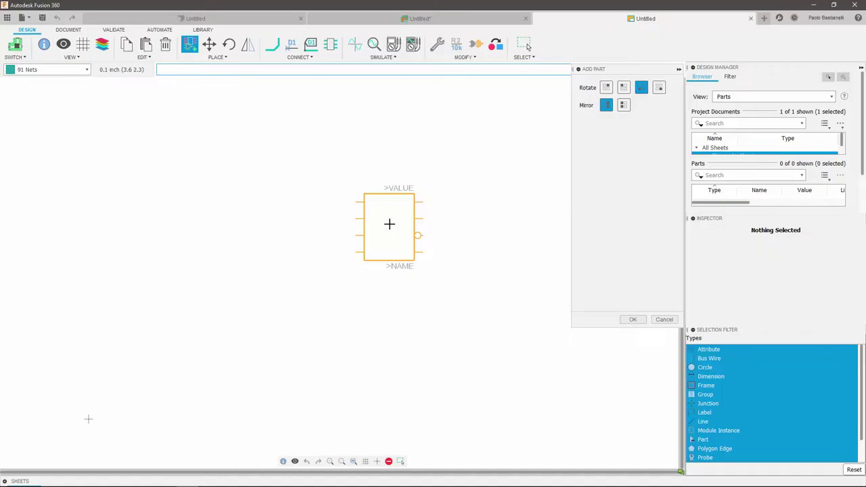
middle_click(388, 224)
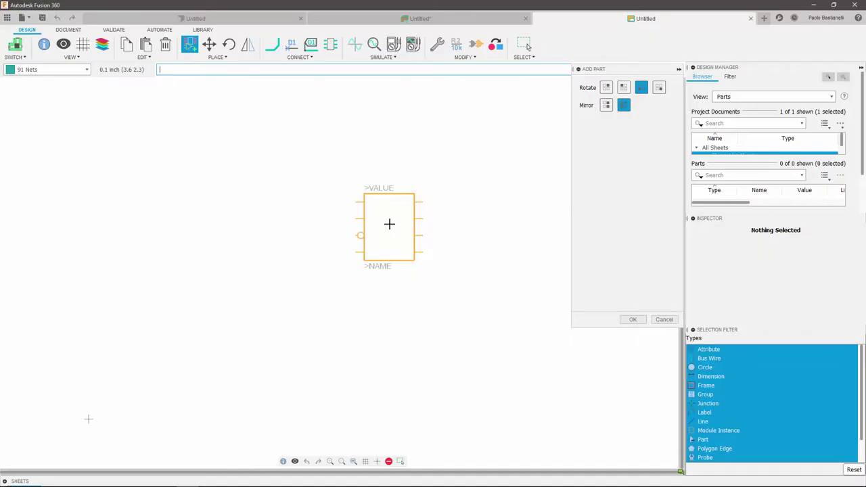
left_click(389, 224)
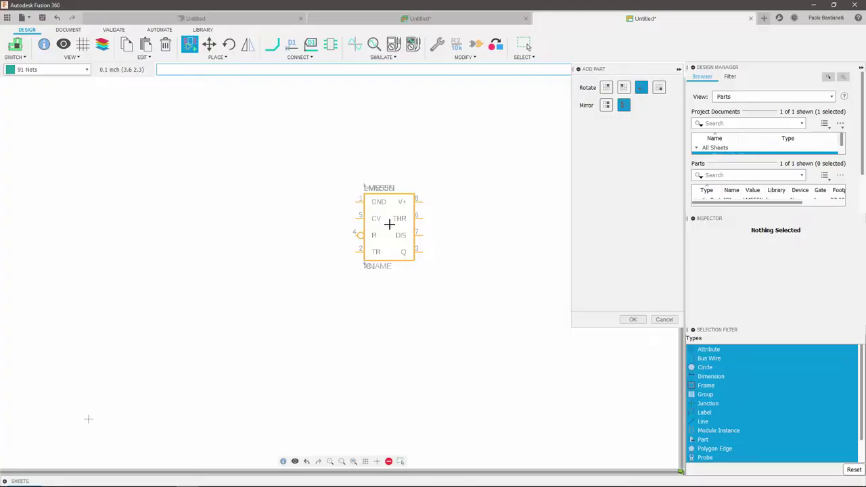
Clear the search and pick the R1206 package from rcl > R-US_.
key("Escape")
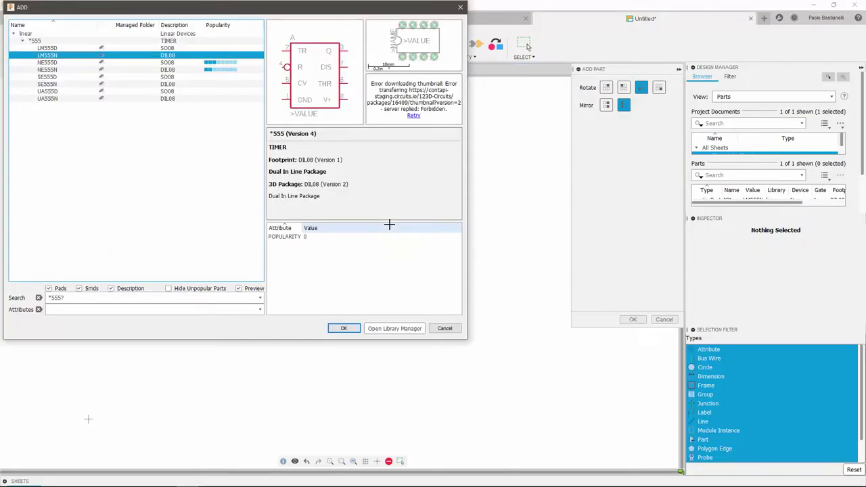
left_click(95, 298)
key("BackSpace")
key("BackSpace")
key("BackSpace")
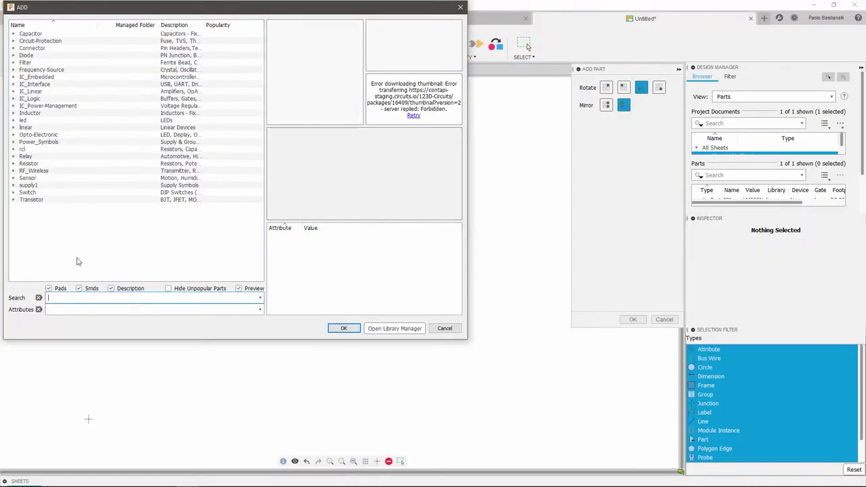
left_click(27, 149)
left_click(13, 149)
left_click(30, 250)
left_click(23, 249)
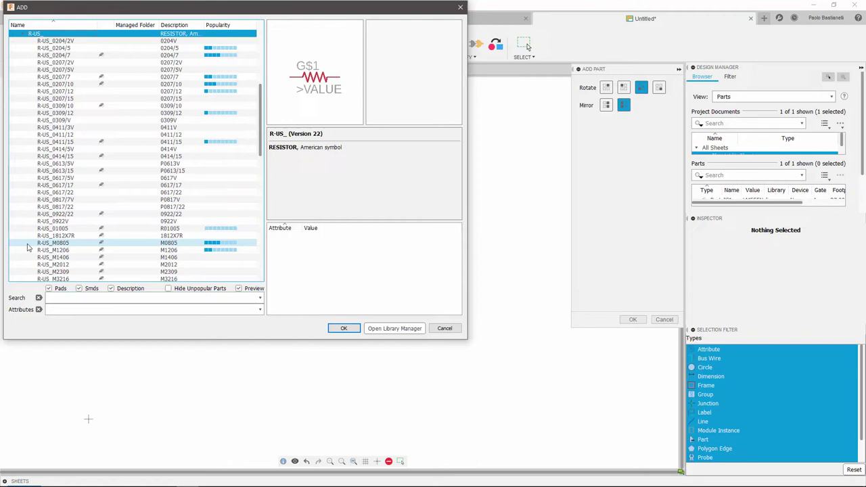
scroll(68, 234, "down", 1)
left_click(68, 234)
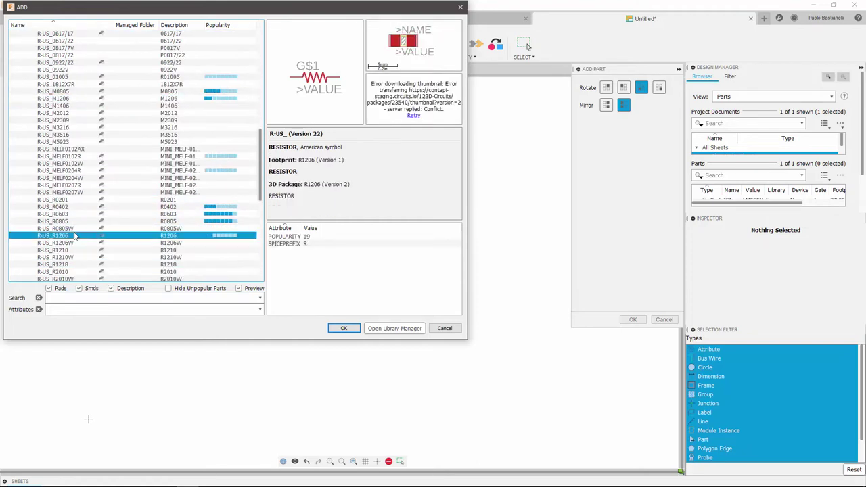
left_click(344, 328)
Rotate the resistor upright and place R1–R4 below-left, above-left, above-right and below-right of the timer.
right_click(303, 303)
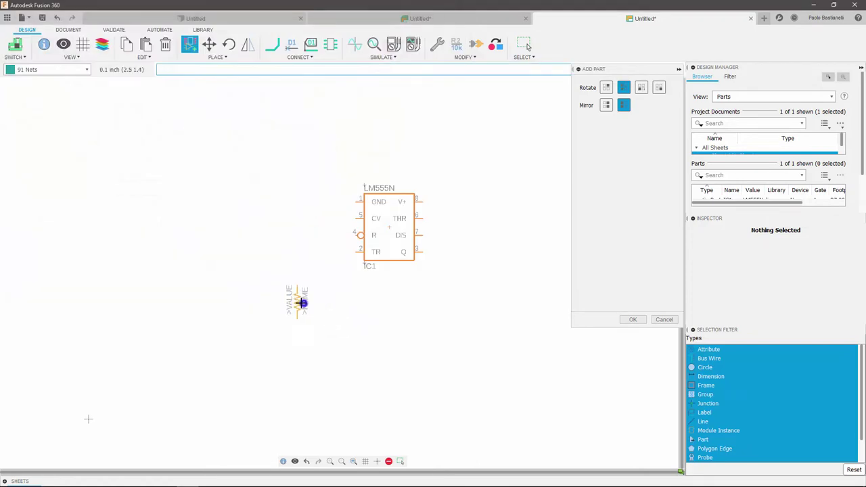
left_click(280, 310)
left_click(279, 154)
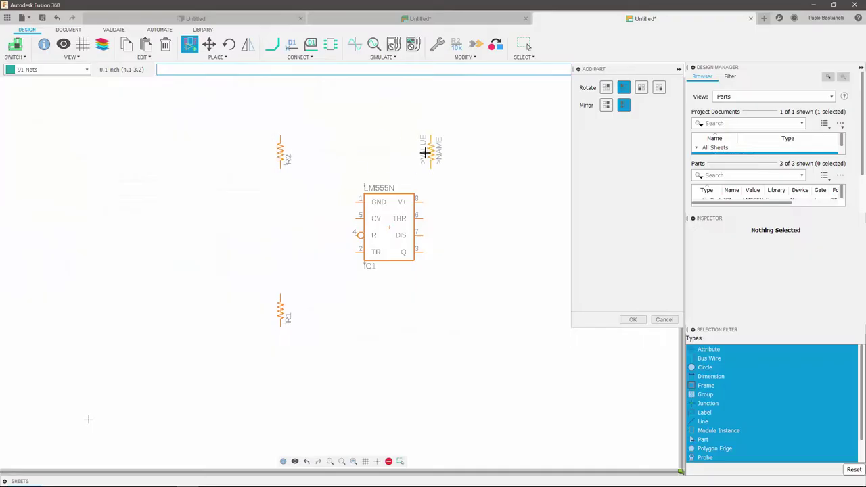
left_click(481, 153)
left_click(486, 310)
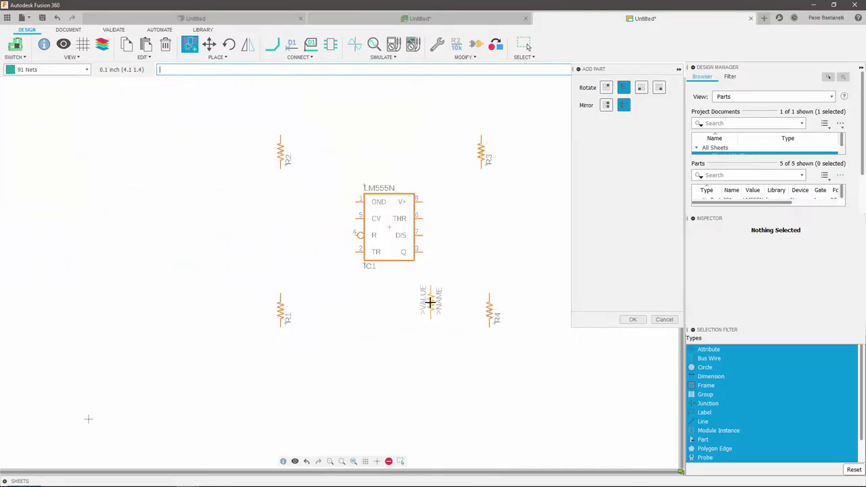
Add two C-USC1210K capacitors: C1 below R1 and a rotated C2 left of the 555.
key("Escape")
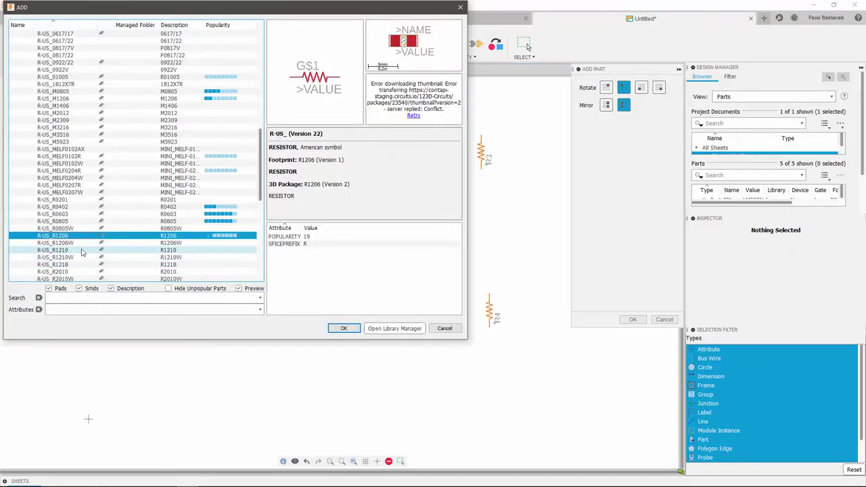
scroll(68, 170, "up", 10)
left_click(23, 106)
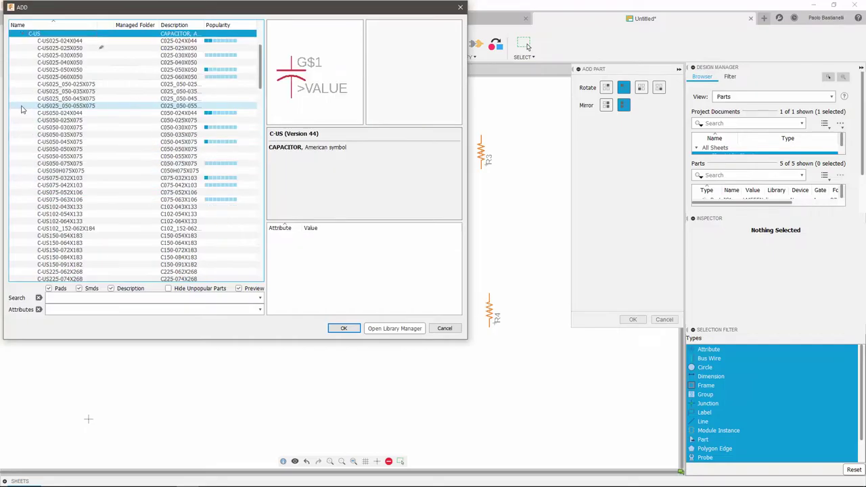
scroll(61, 168, "down", 12)
scroll(60, 168, "down", 12)
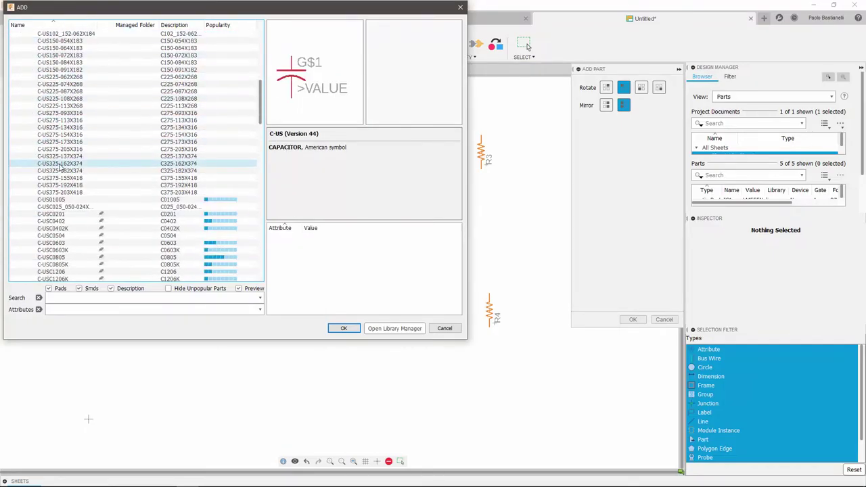
left_click(72, 229)
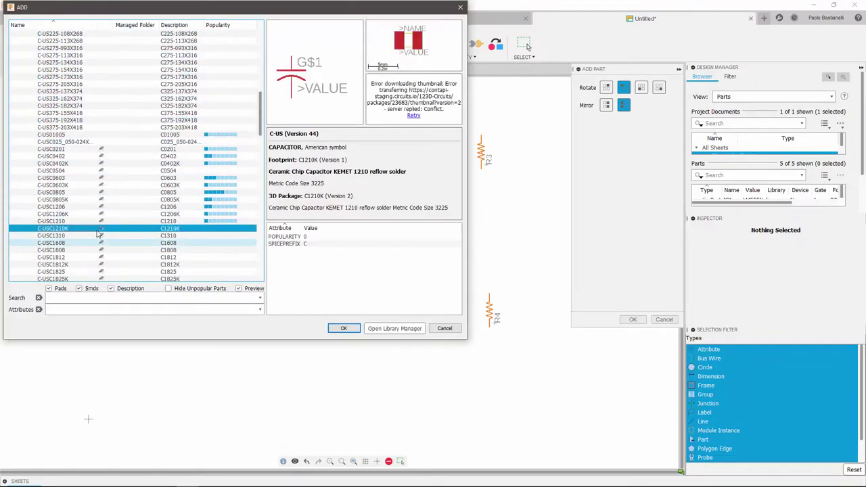
left_click(343, 328)
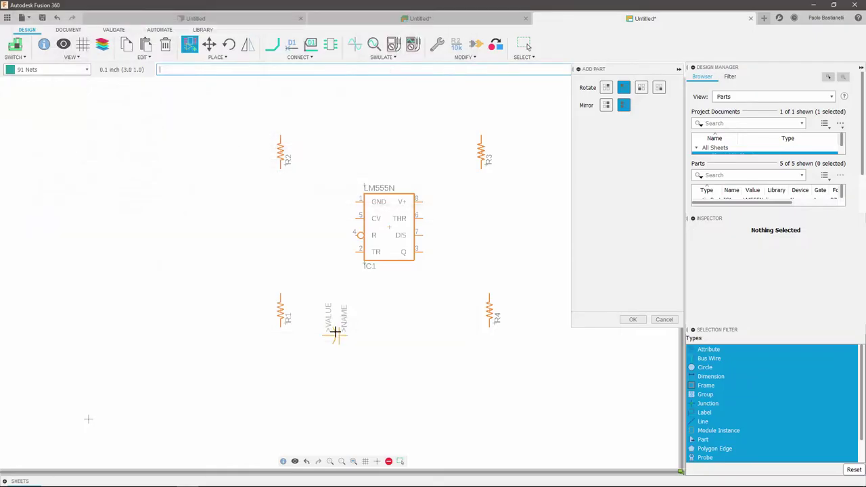
left_click(280, 359)
right_click(195, 204)
right_click(195, 204)
right_click(195, 203)
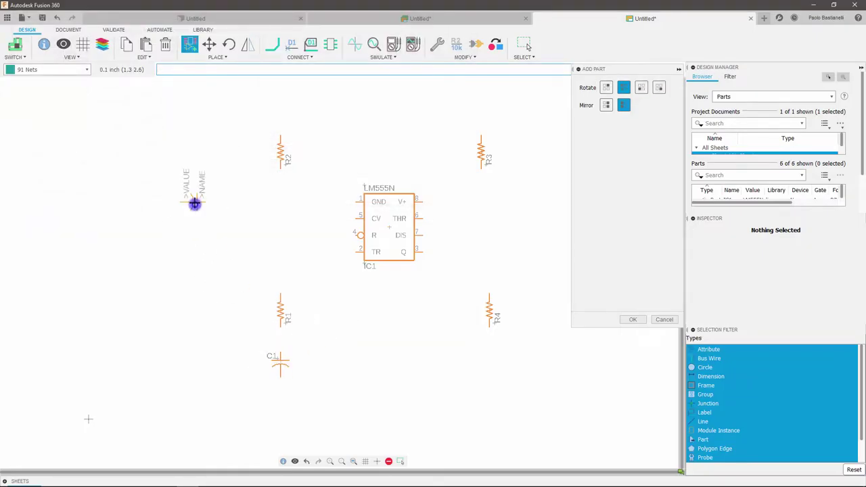
left_click(219, 208)
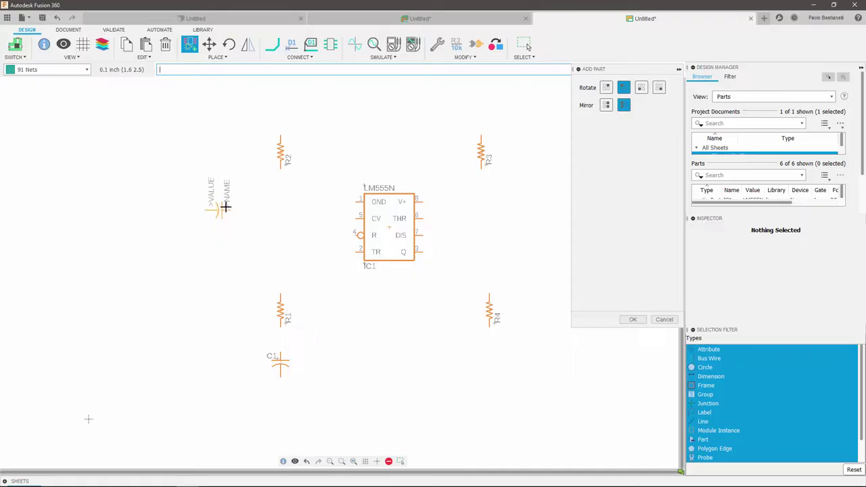
Search for LED and place LED1 below R4 and LED2 above R3.
key("Escape")
left_click(172, 299)
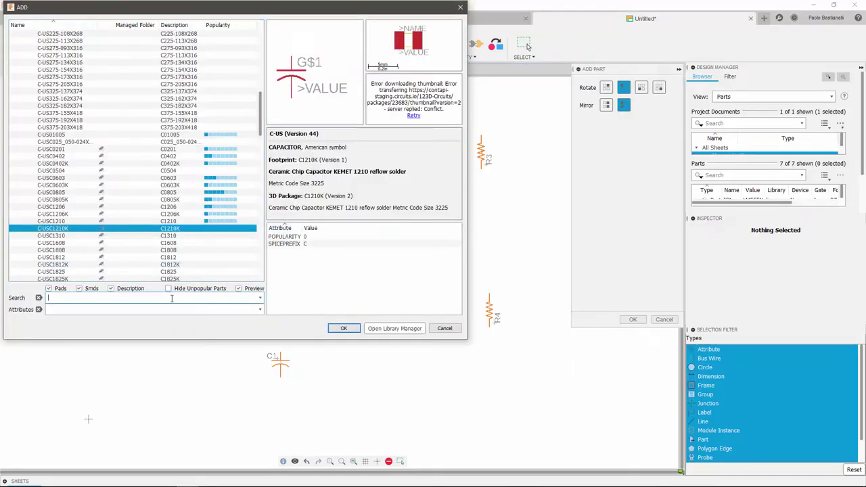
type("LED")
key("Return")
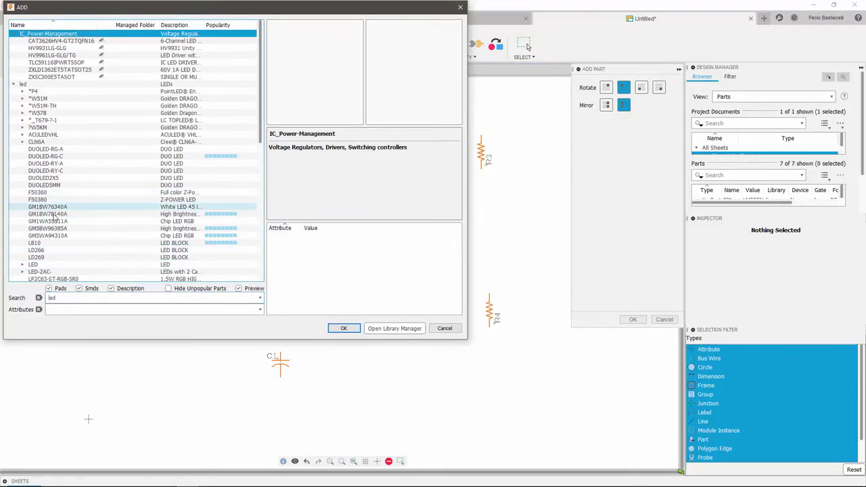
double_click(48, 70)
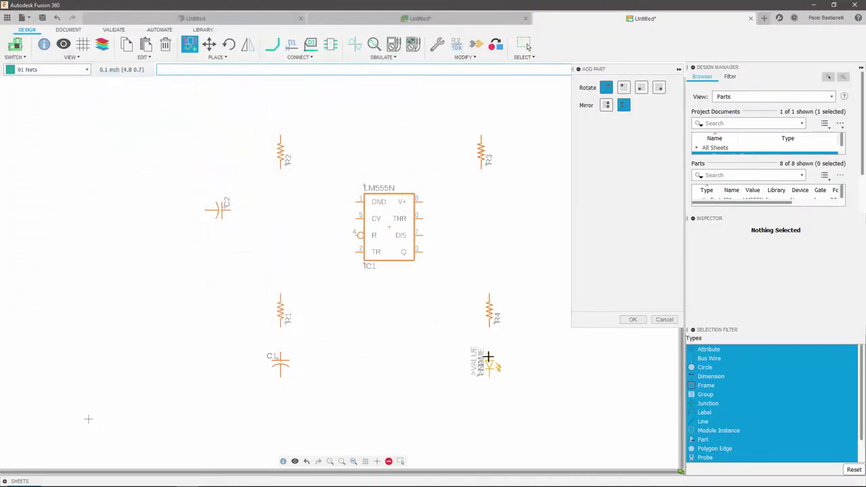
left_click(483, 362)
left_click(478, 96)
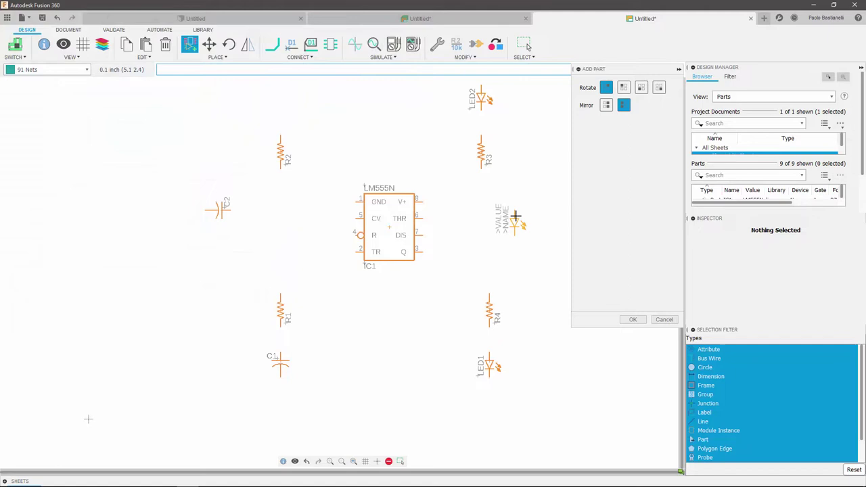
key("Escape")
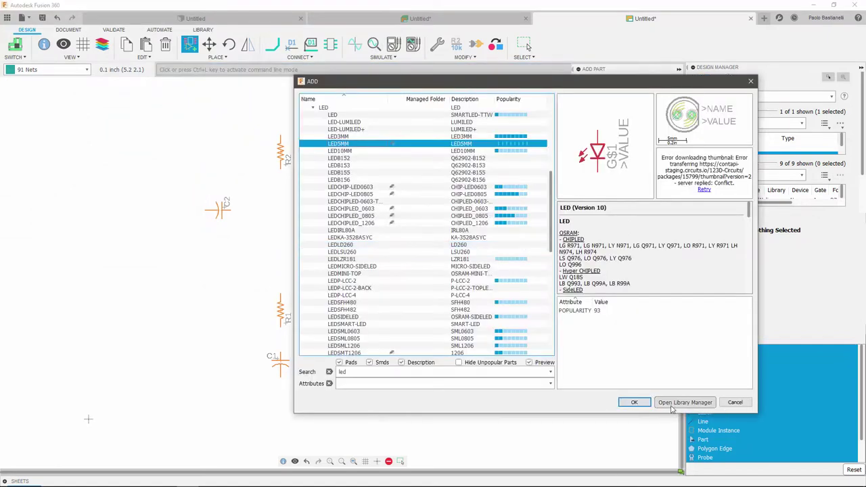
key("Escape")
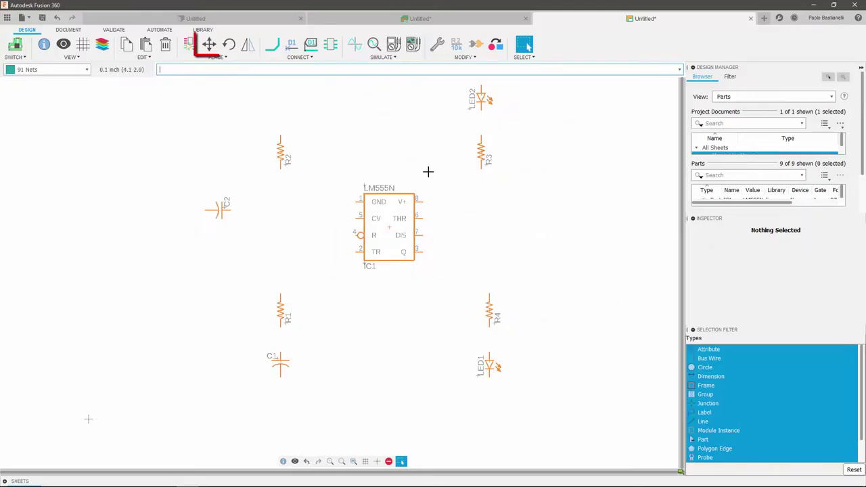
Start the Move tool and pick up resistor R2 to reposition it.
left_click(210, 46)
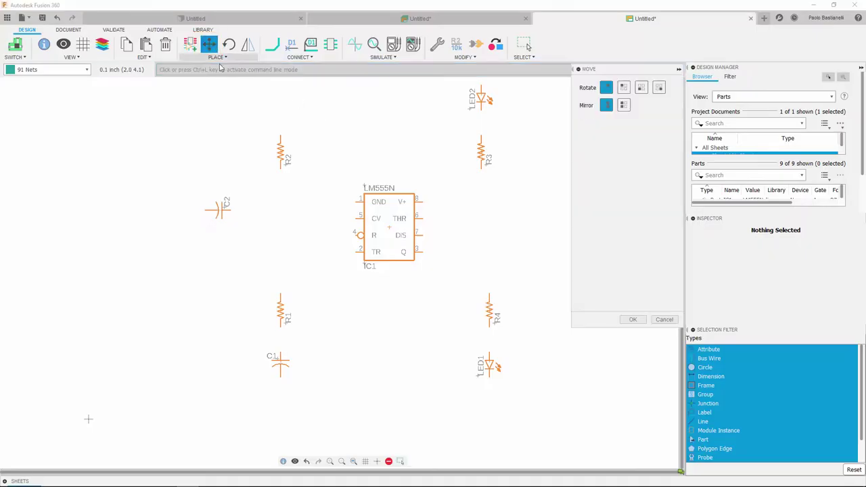
left_click(280, 150)
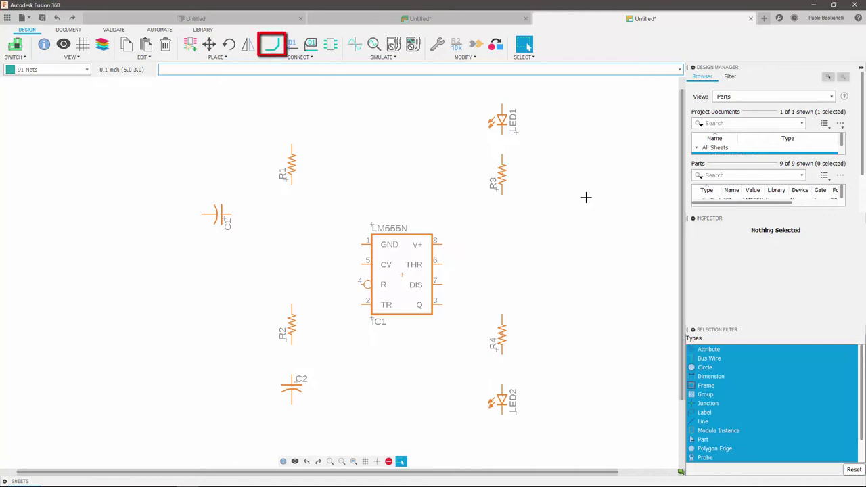
Wire R1 to R2, R2 to C2, and the 555's TR pin to the R2–C2 junction.
left_click(276, 50)
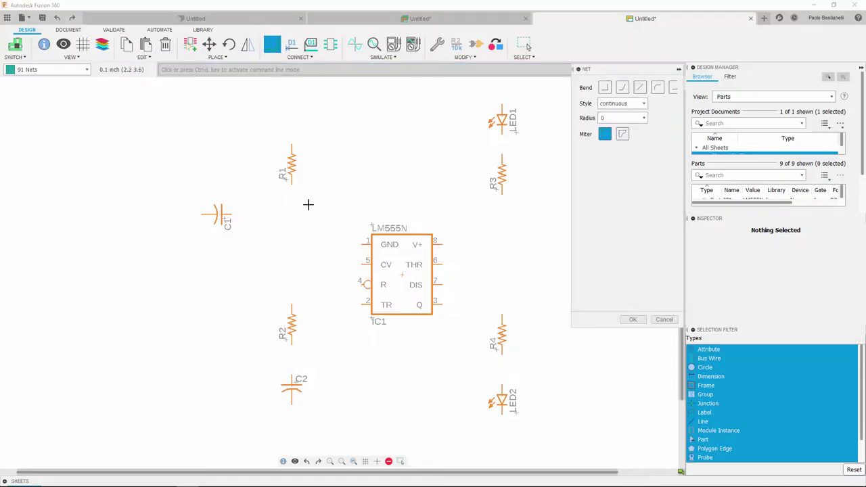
left_click(291, 181)
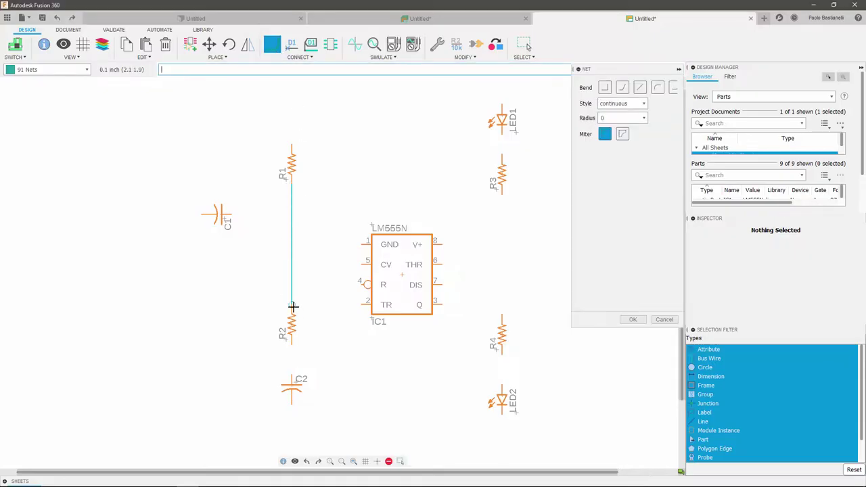
left_click(291, 312)
left_click(291, 344)
left_click(293, 375)
left_click(361, 304)
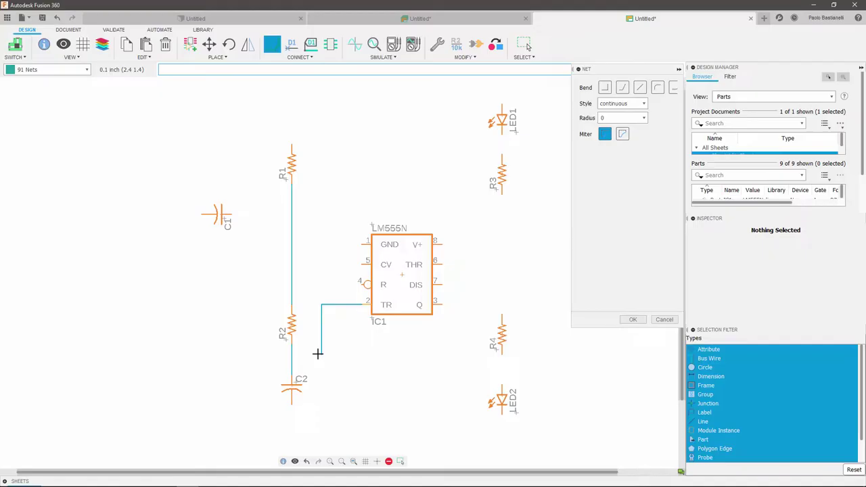
left_click(292, 353)
Wire R3 down to R4 and R4 down to LED2's top pin.
left_click(500, 195)
left_click(501, 314)
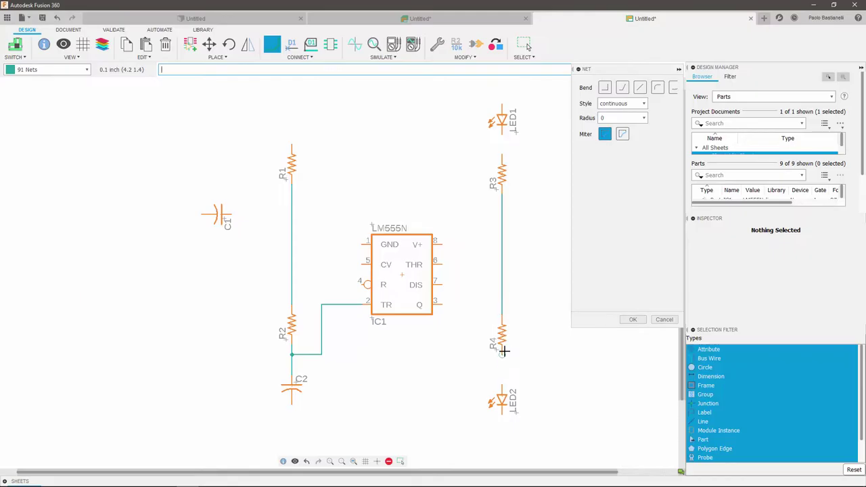
left_click(502, 352)
left_click(502, 384)
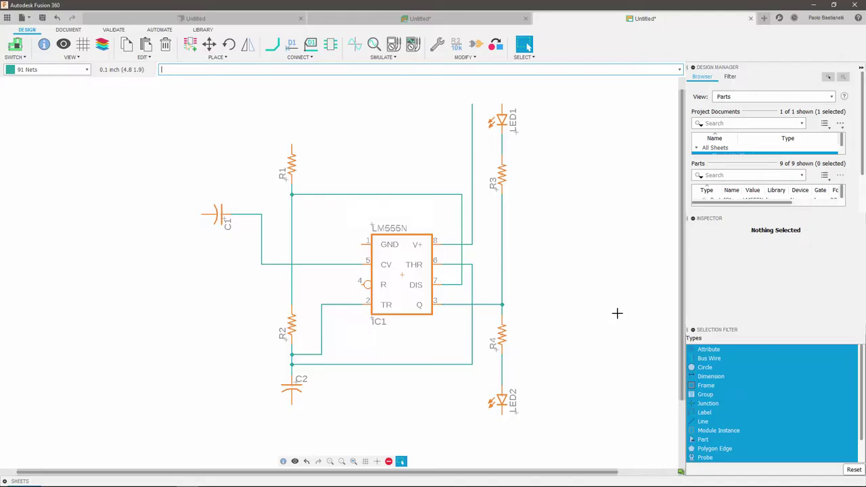
Place a straight PINHD-1X2 pin header as JP1 at the top left.
left_click(190, 45)
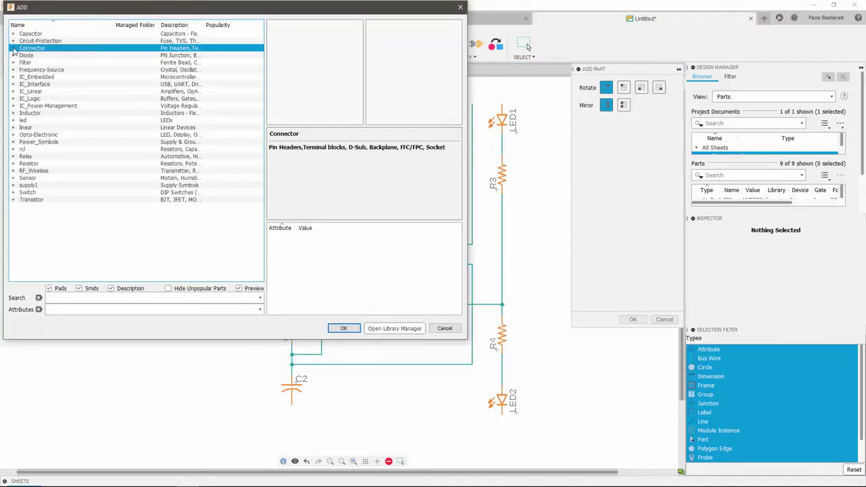
left_click(13, 49)
left_click(23, 63)
left_click(49, 69)
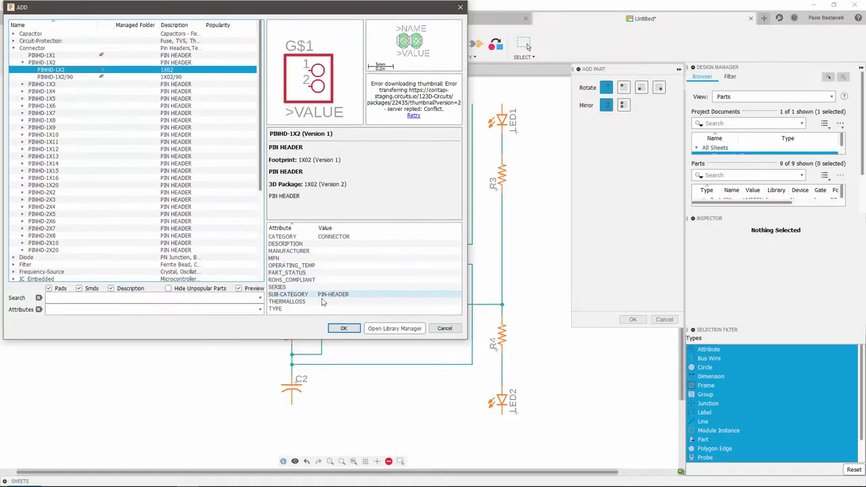
left_click(345, 328)
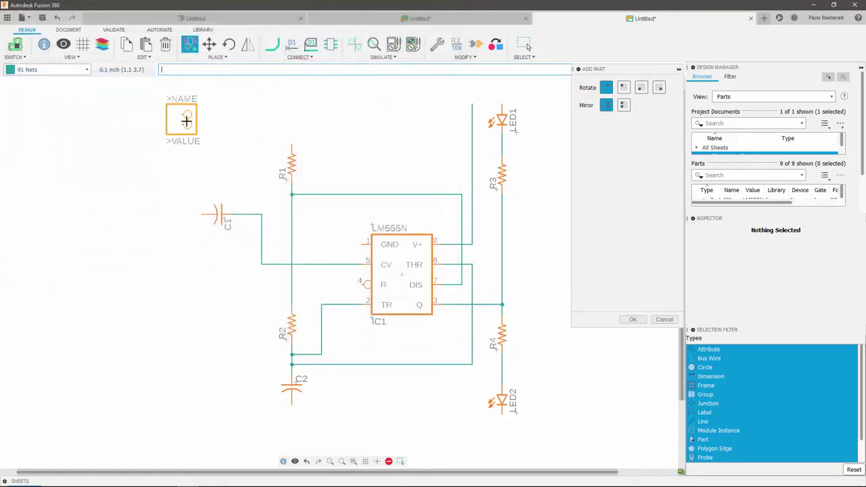
left_click(186, 121)
Place GND symbols beside JP1, under C2 and under LED2.
key("Escape")
left_click(13, 48)
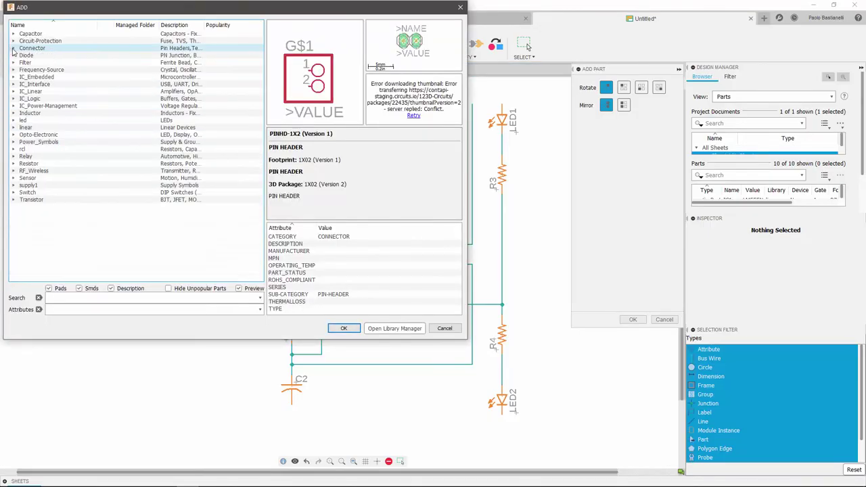
left_click(14, 184)
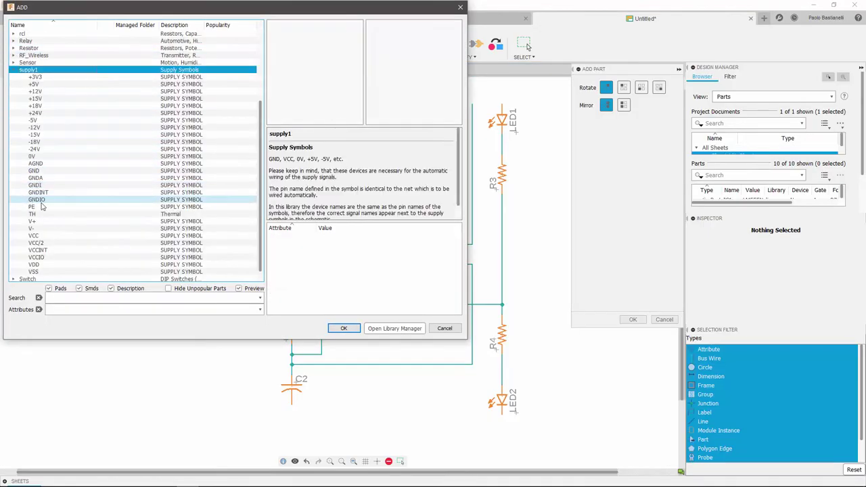
left_click(34, 170)
left_click(347, 326)
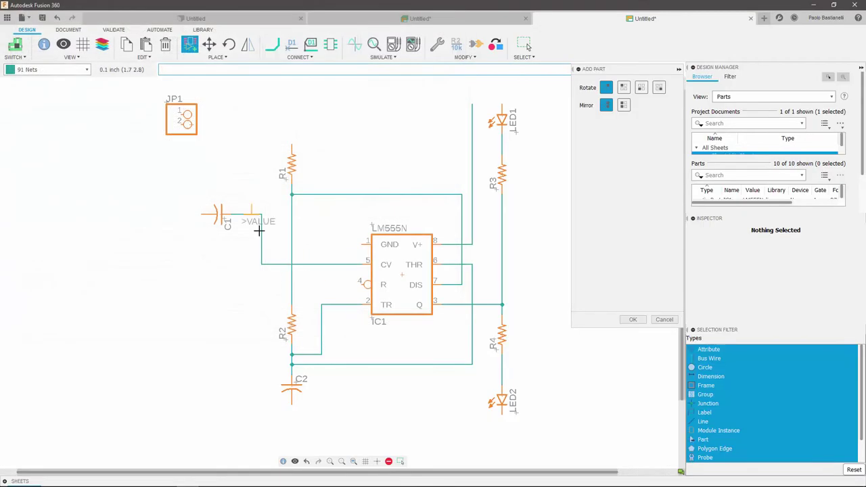
left_click(224, 147)
left_click(295, 418)
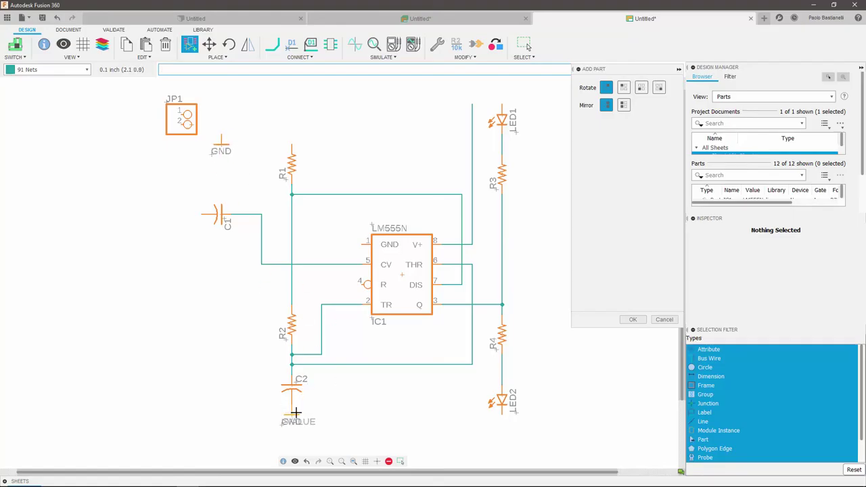
left_click(501, 426)
Rotate the GND symbol and attach it to the 555's GND pin and C1's left lead.
right_click(426, 421)
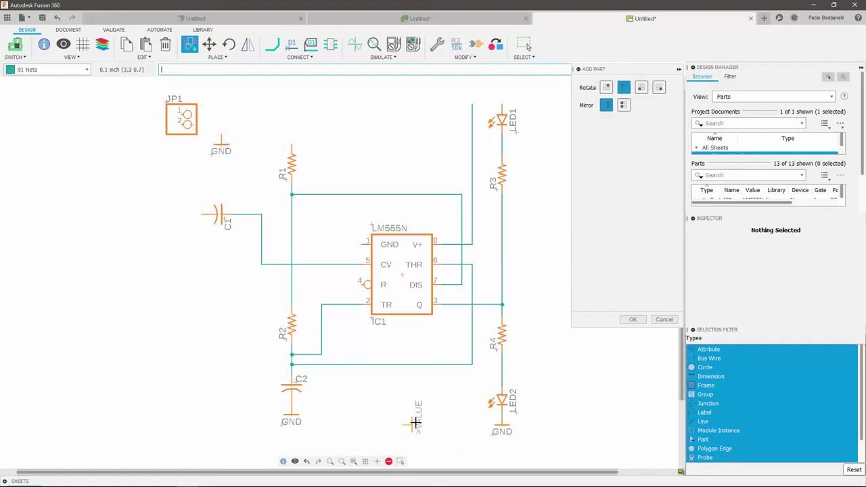
right_click(412, 415)
right_click(414, 412)
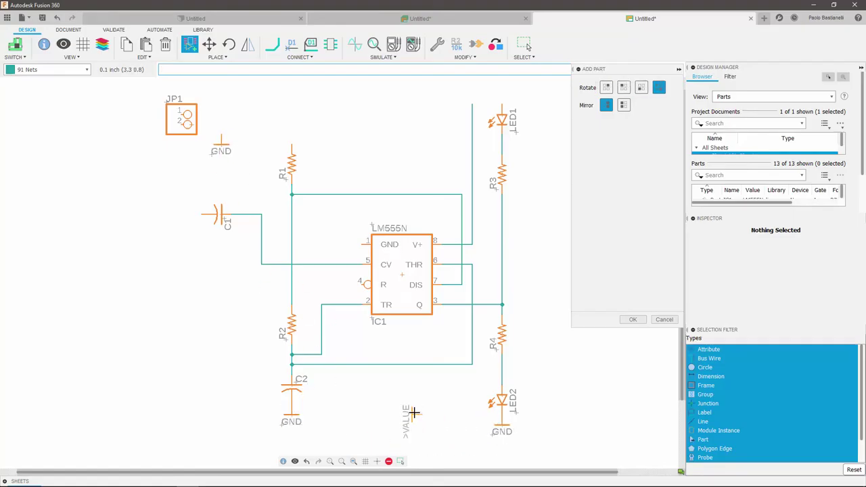
left_click(359, 242)
left_click(193, 215)
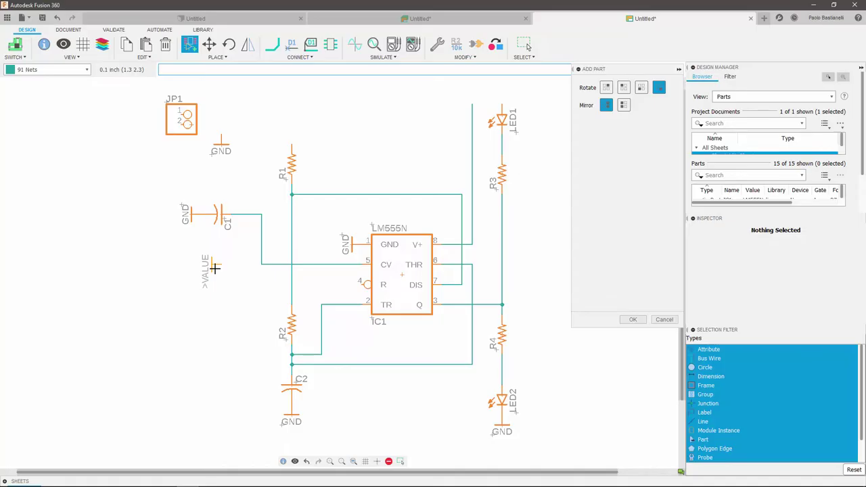
Place V+ symbols on R1's top and the pin-8 wire, renaming that net to V+.
key("Escape")
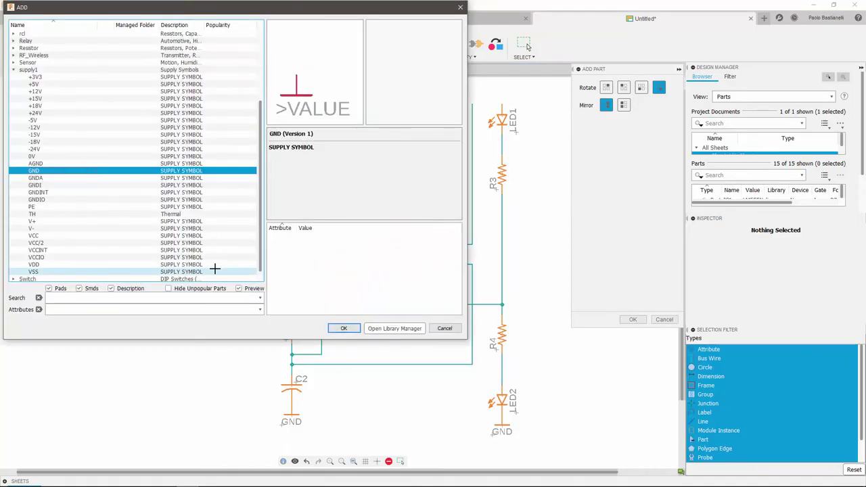
left_click(344, 328)
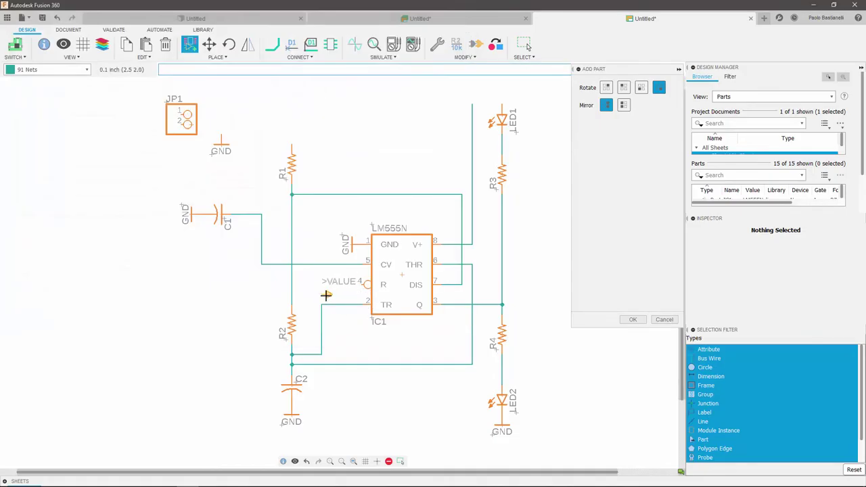
right_click(326, 294)
left_click(290, 136)
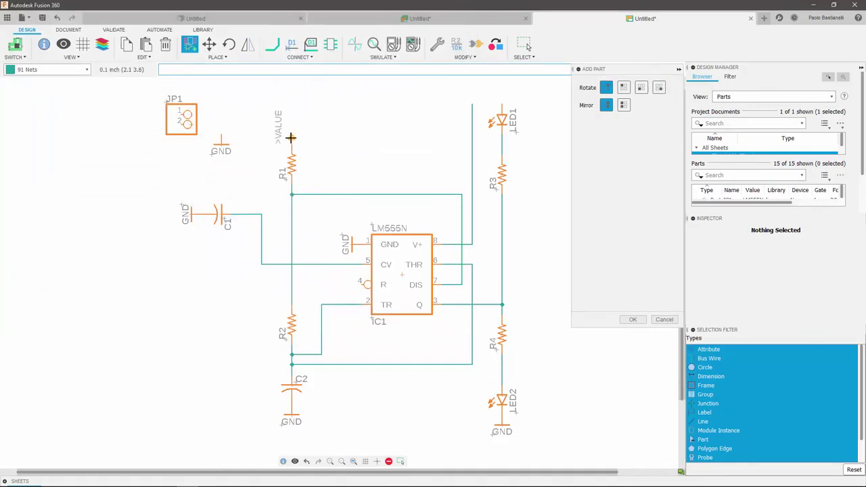
left_click(473, 98)
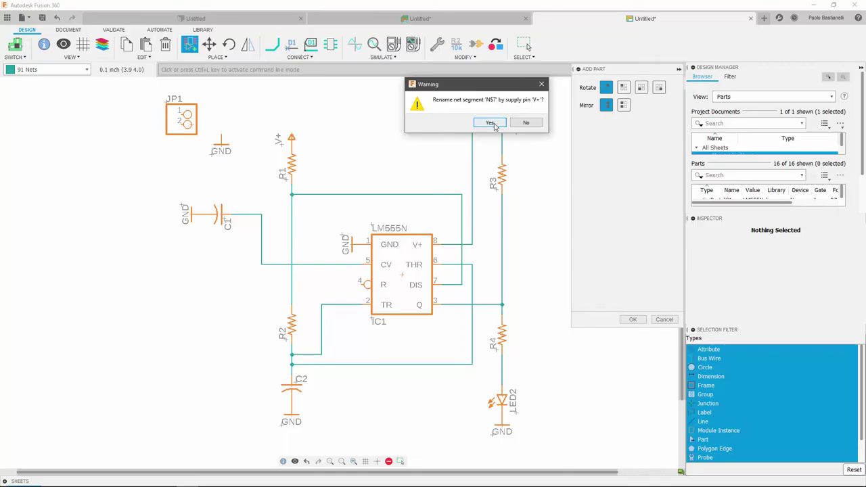
left_click(491, 123)
Add V+ symbols on LED1's top, beside JP1, and at the 555's pin 4.
left_click(501, 98)
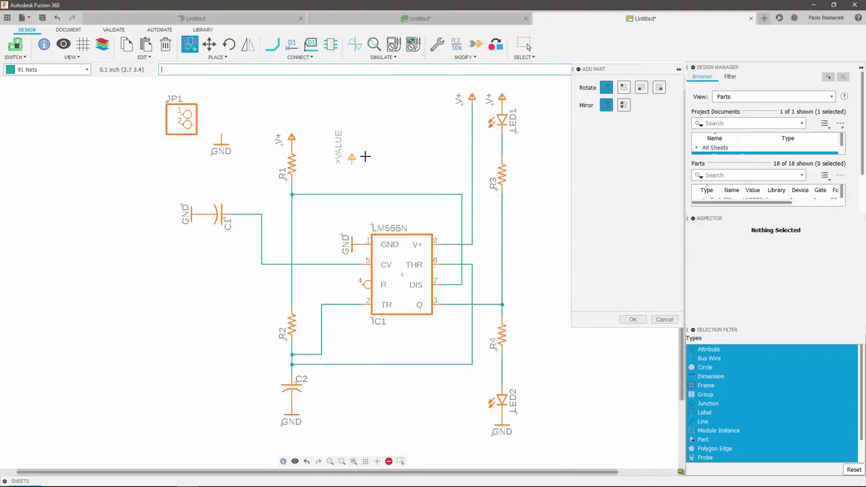
left_click(235, 98)
right_click(318, 215)
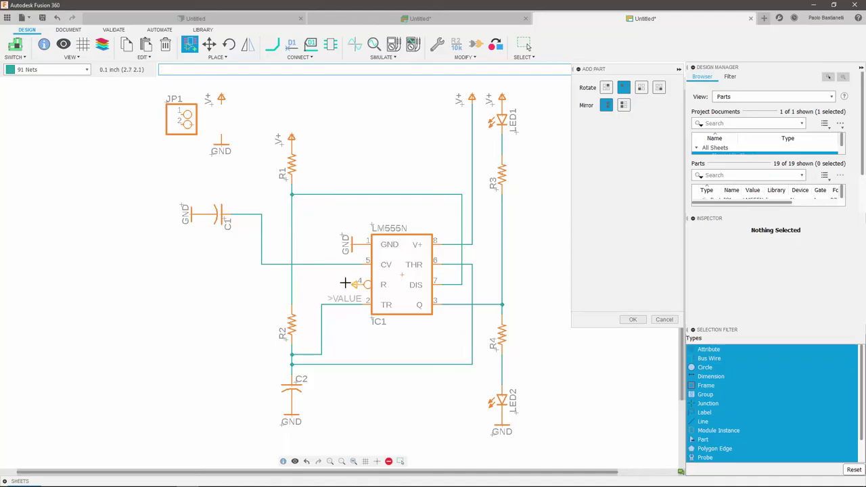
left_click(345, 283)
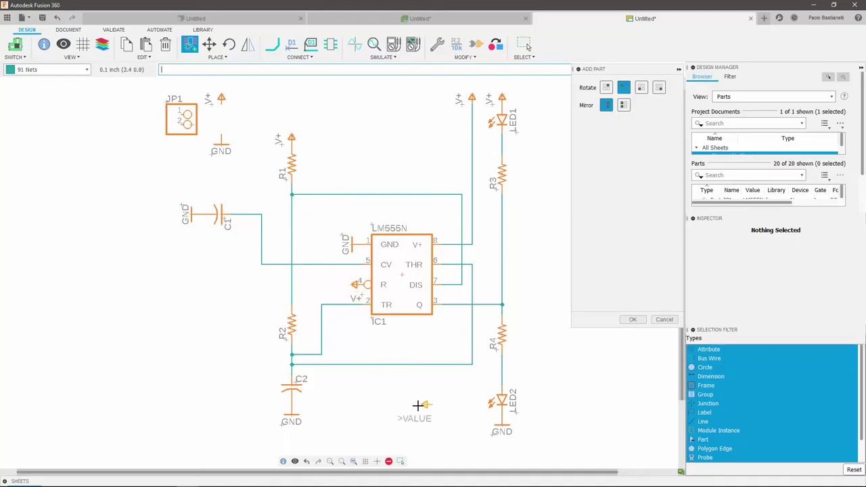
left_click(633, 319)
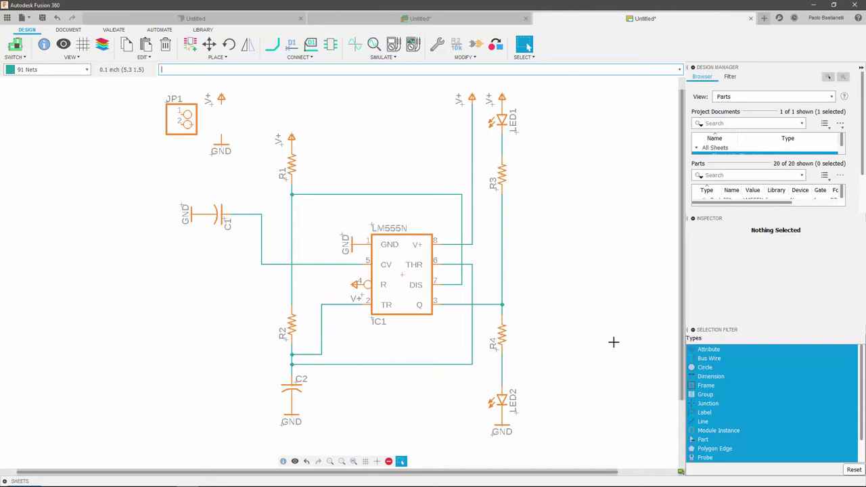
Draw a net from JP1 pin 2 to the GND symbol beside it.
left_click(272, 44)
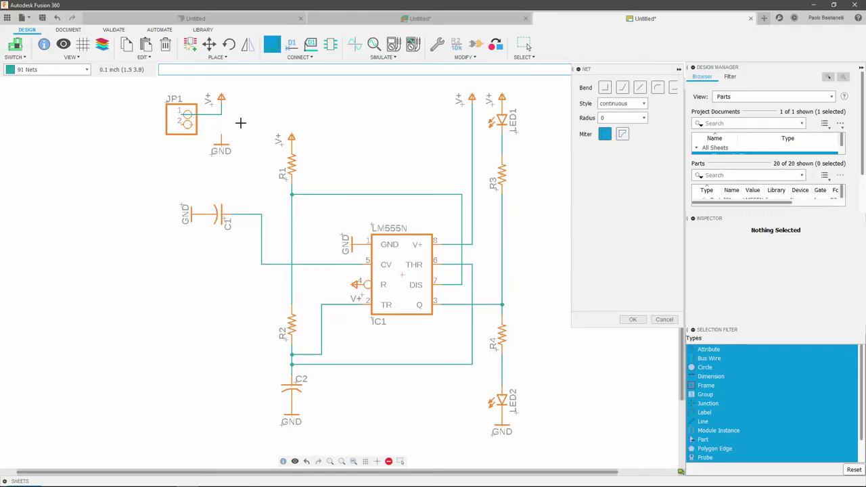
left_click(188, 124)
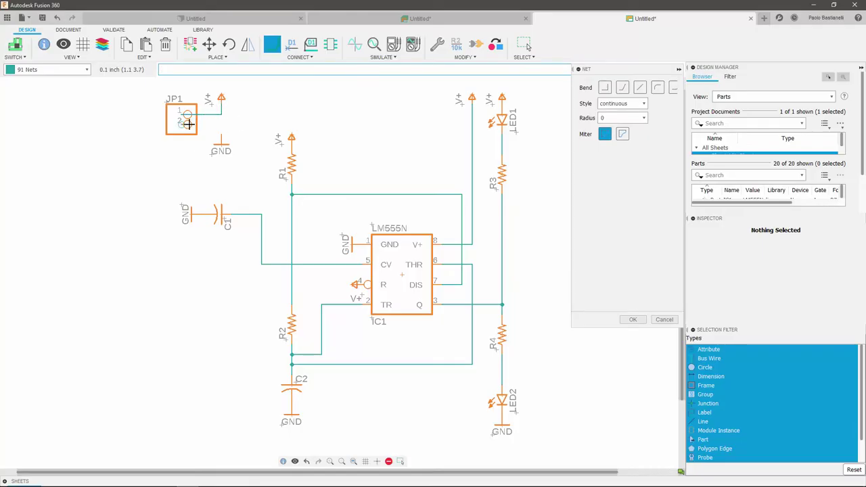
left_click(221, 141)
left_click(626, 319)
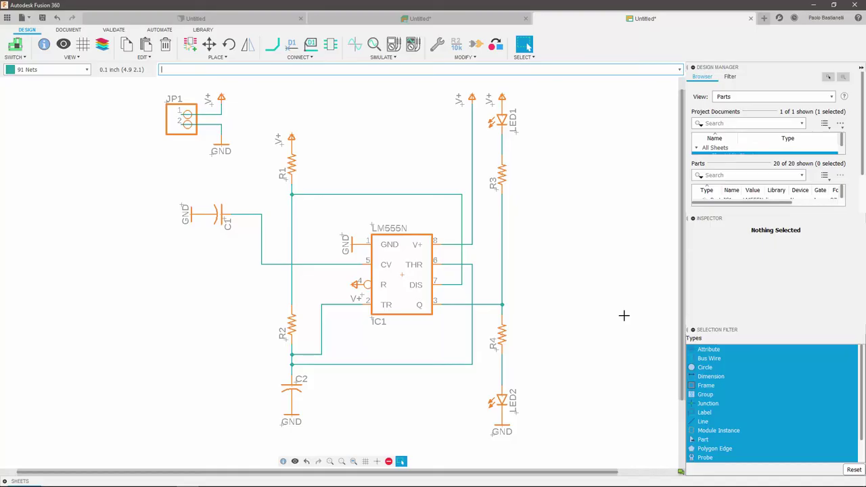
Give the resistors their values: R1 1K, R2 470K, R4 and R3 220K.
key("v")
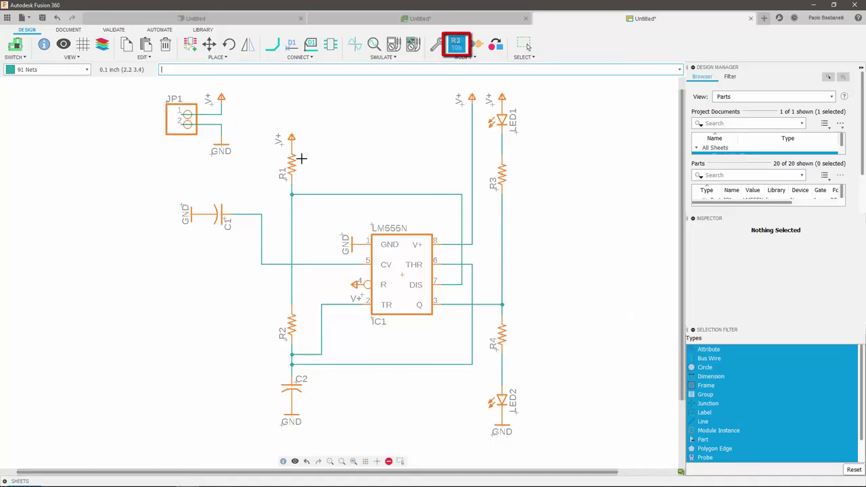
left_click(291, 164)
type("1")
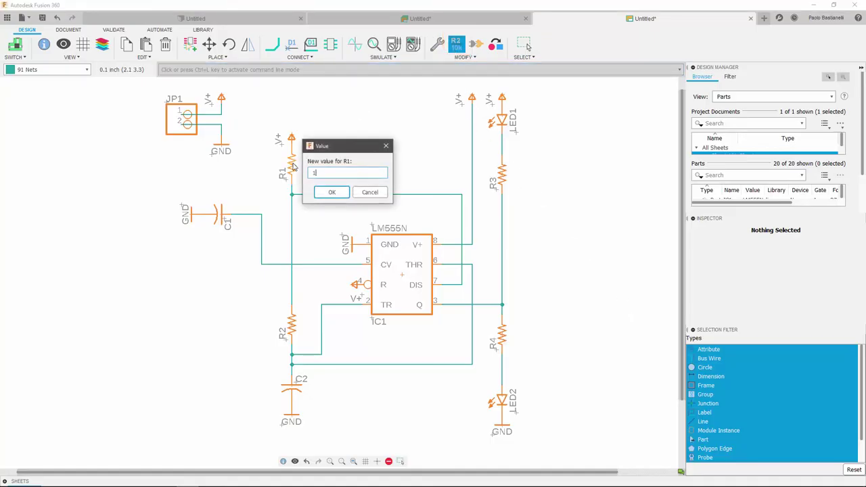
type("K")
key("Return")
left_click(292, 323)
type("470k")
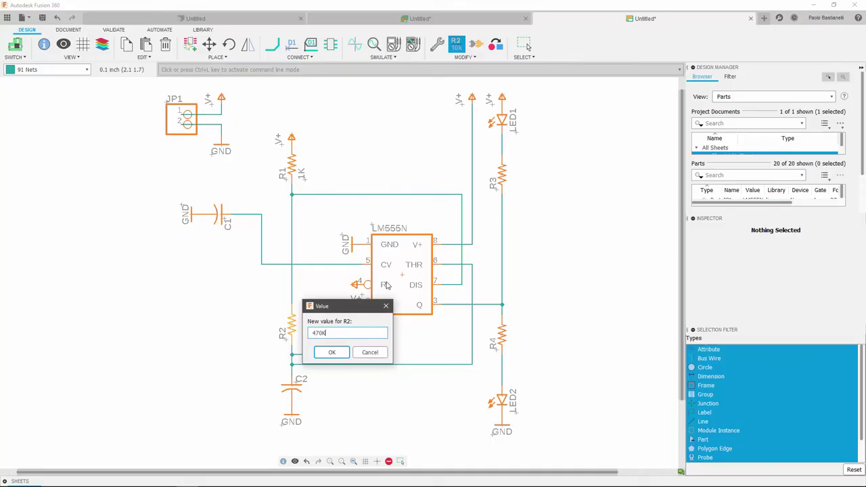
key("Return")
left_click(501, 335)
type("220k")
key("Return")
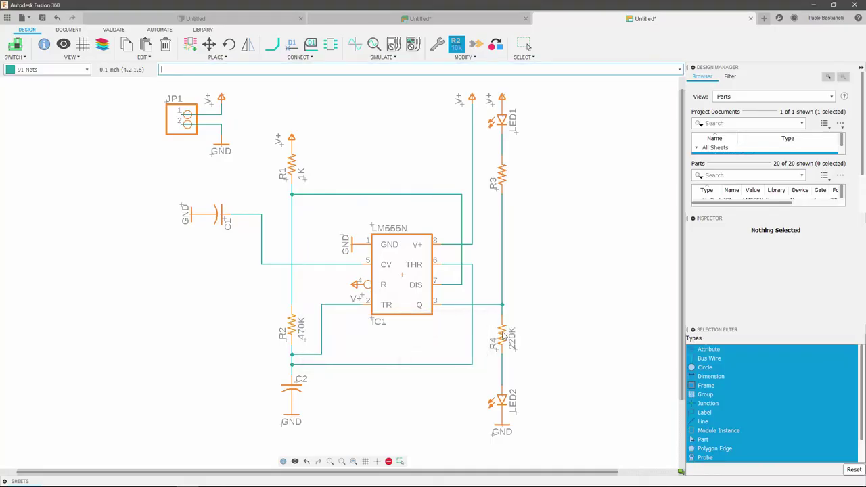
left_click(503, 175)
type("220k")
key("Return")
Set capacitor C2 to 1u and C1 to 10n, then exit the Value tool.
left_click(298, 384)
key("Return")
left_click(226, 220)
type("10n")
key("Return")
key("Escape")
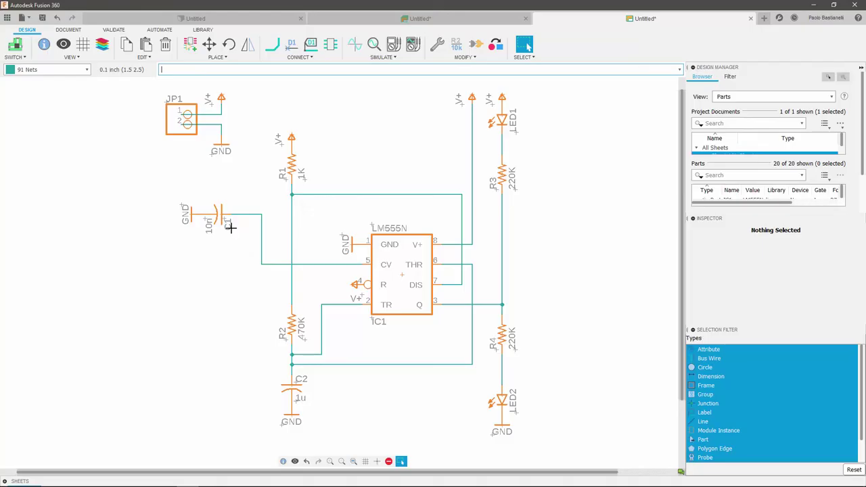
Run ERC from the Validate tools, reporting no errors and three missing-value warnings.
left_click(114, 30)
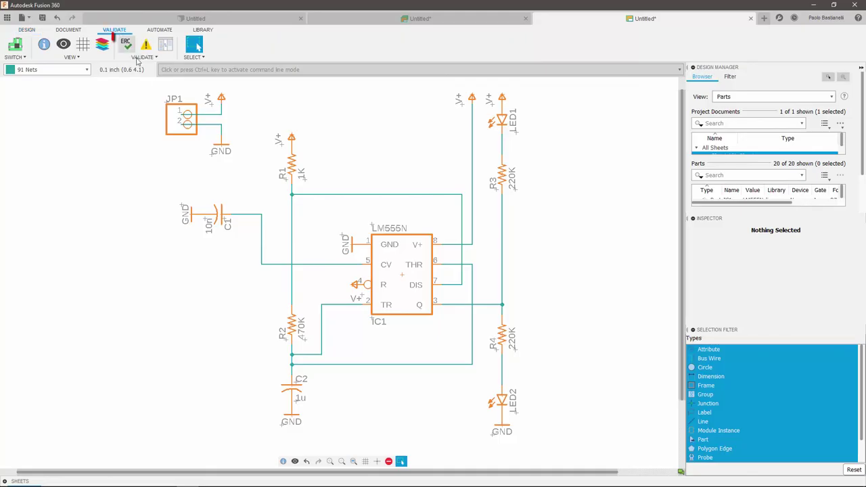
left_click(126, 46)
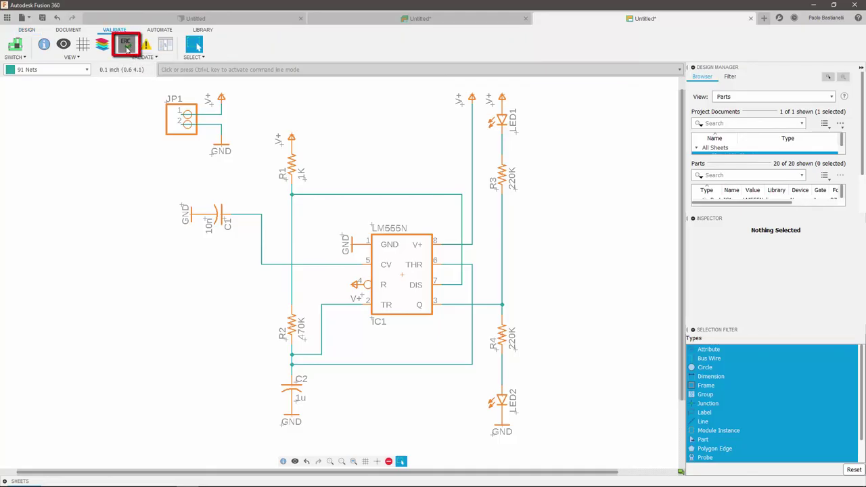